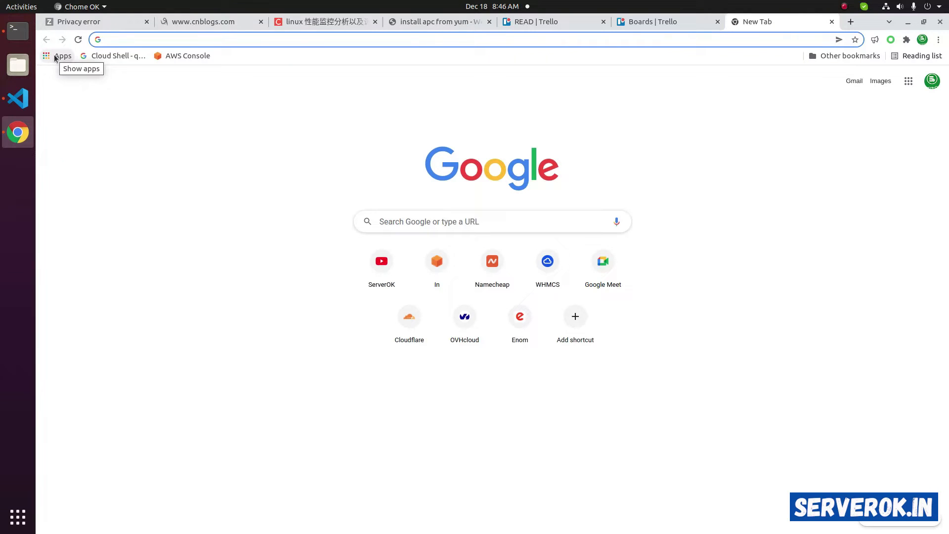
Show the installed Chrome apps page (chrome://apps) from the Apps bookmark.
click(60, 56)
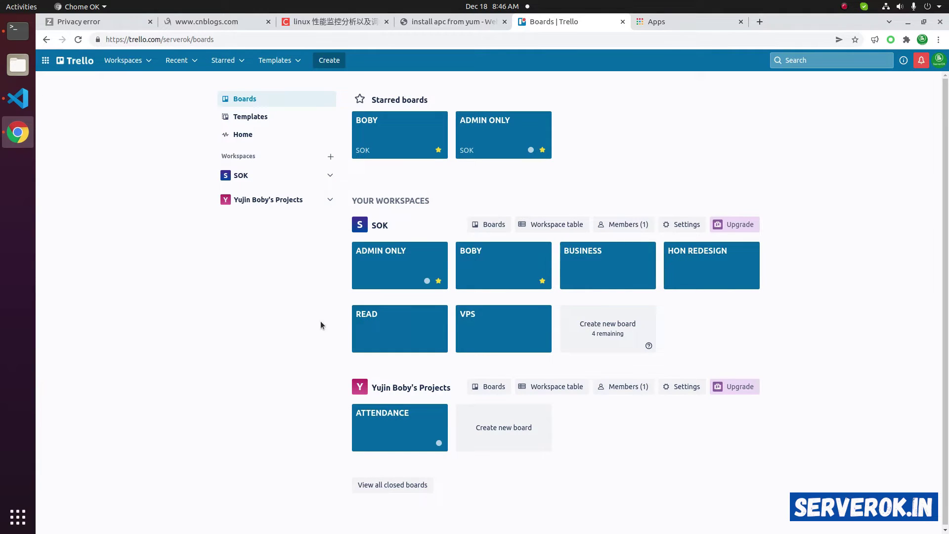
Open the READ board, then Chrome's three-dot main menu.
click(406, 319)
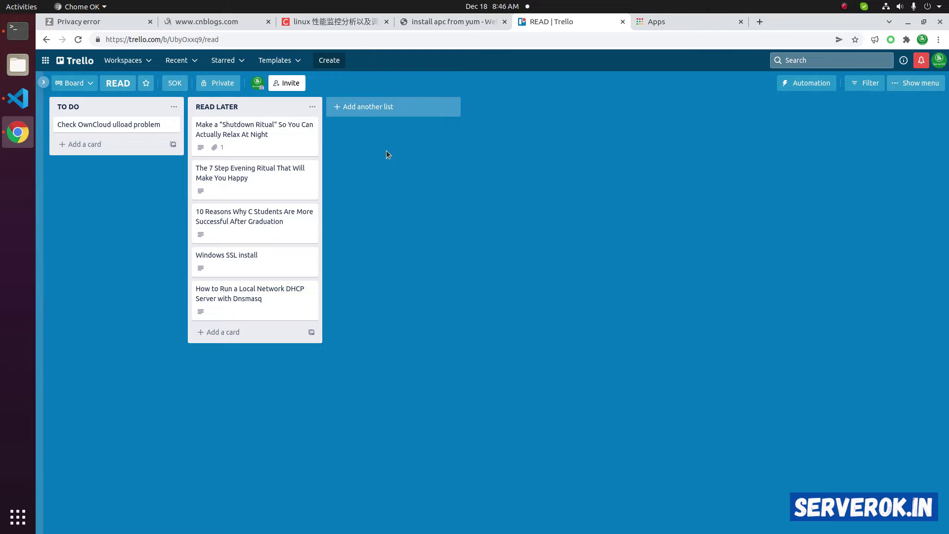
click(940, 40)
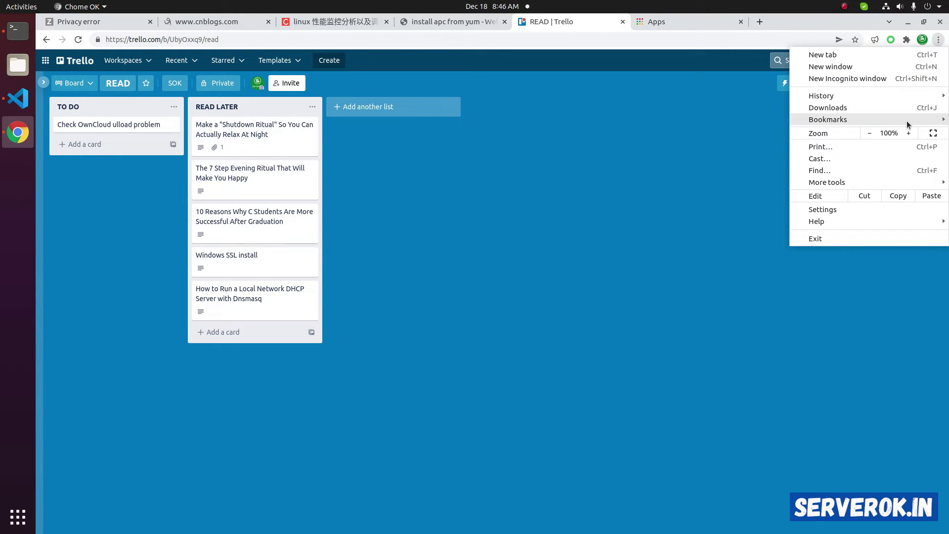
mouse_move(827, 183)
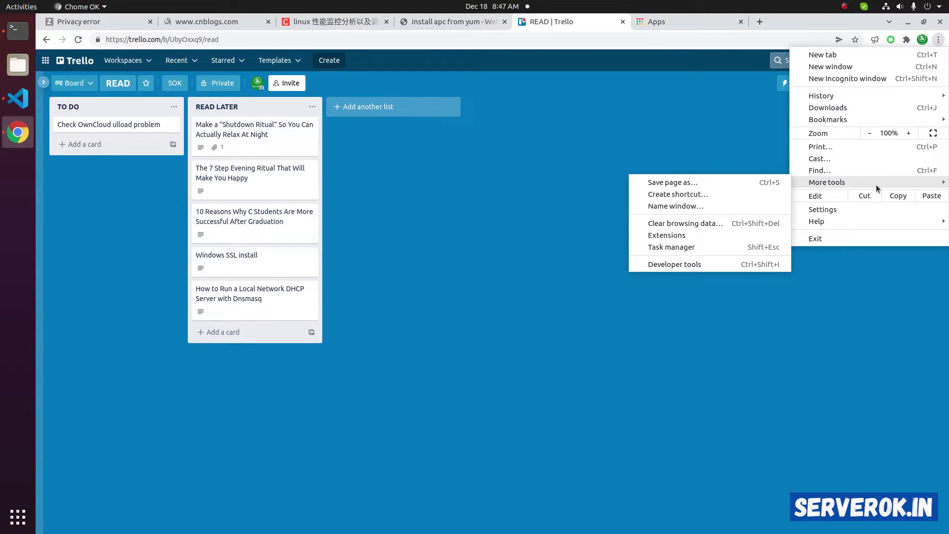
Create a shortcut for the READ board named 'Trello' that opens as a window.
click(688, 195)
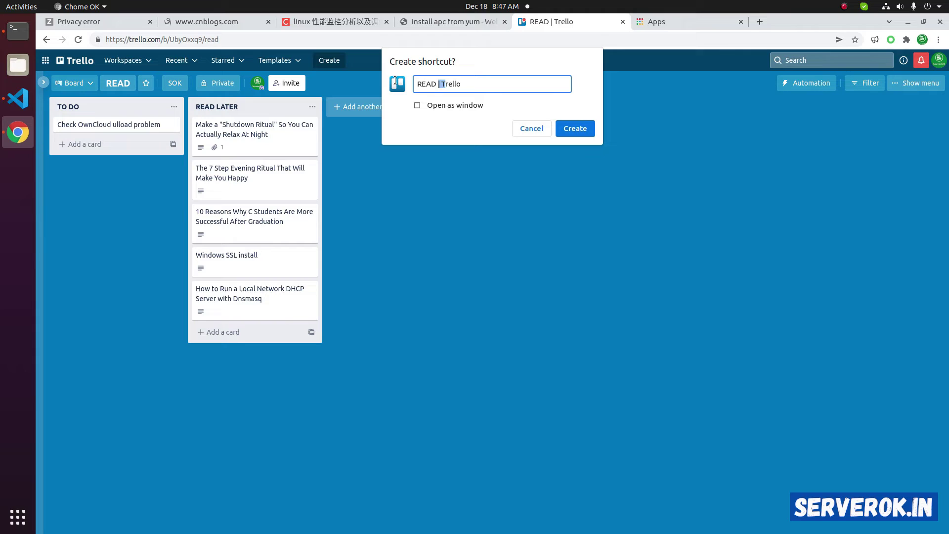
drag(442, 84, 417, 83)
key(Home)
key(shift+Right)
key(shift+Right)
key(shift+Right)
key(shift+Right)
key(shift+Right)
key(shift+Right)
key(BackSpace)
click(417, 105)
click(575, 128)
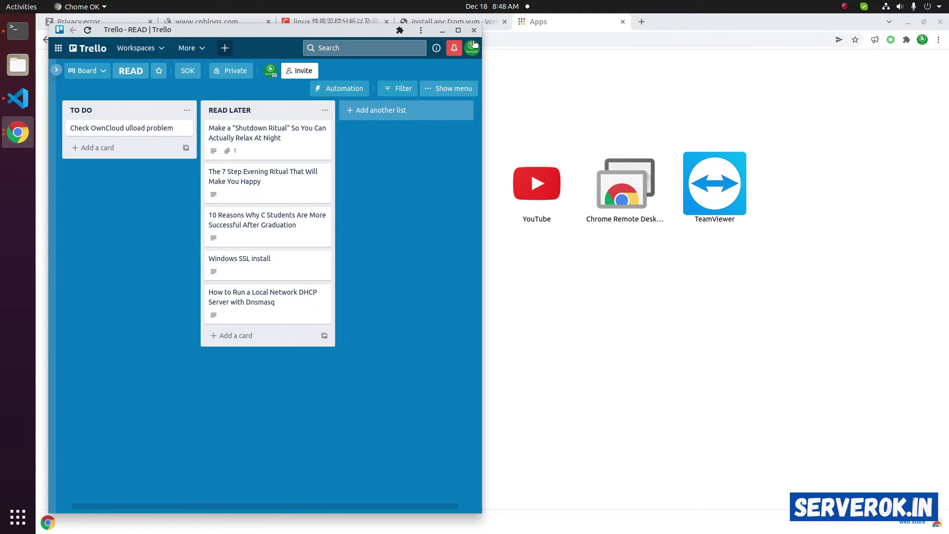
Close the Trello app window and show chrome://apps in a fresh tab.
click(474, 29)
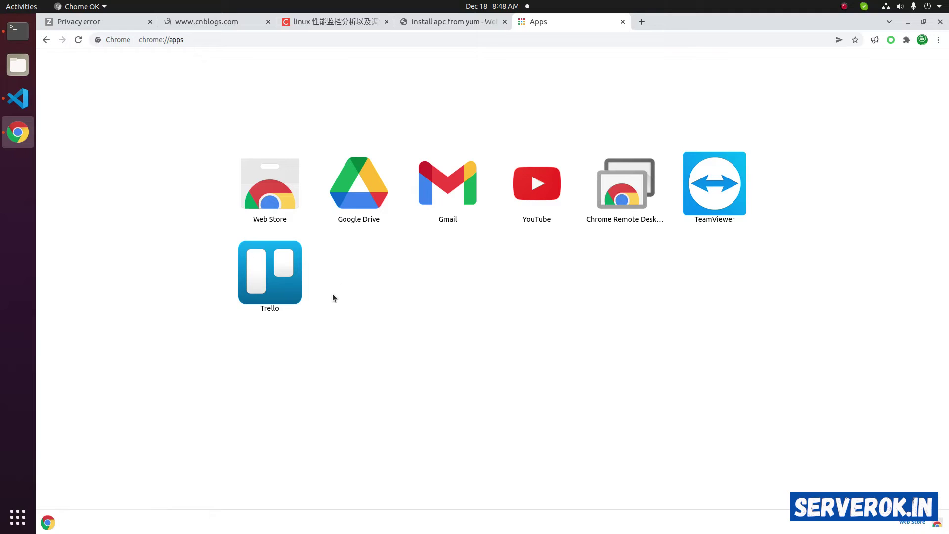
click(641, 22)
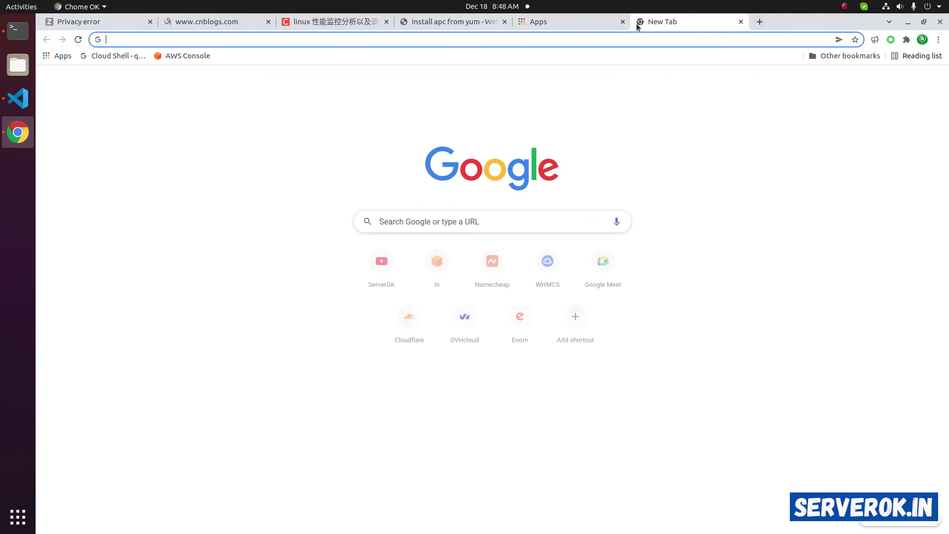
click(60, 57)
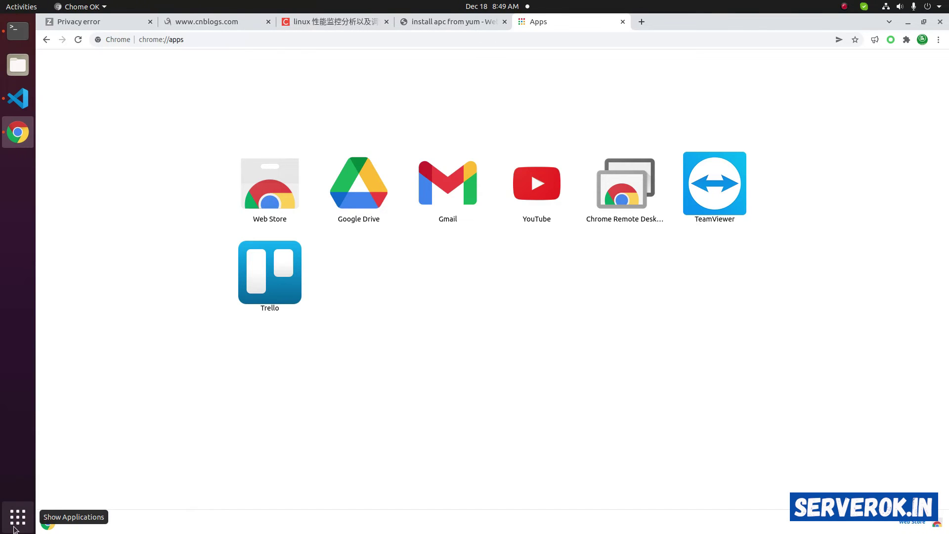
Launch Trello from the applications overview and add its dock icon to Favorites.
click(18, 517)
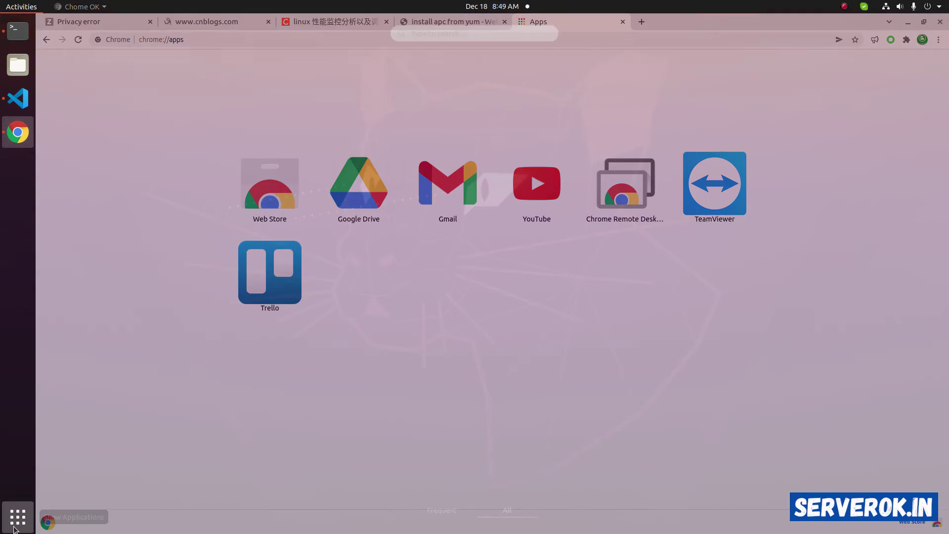
text(trell)
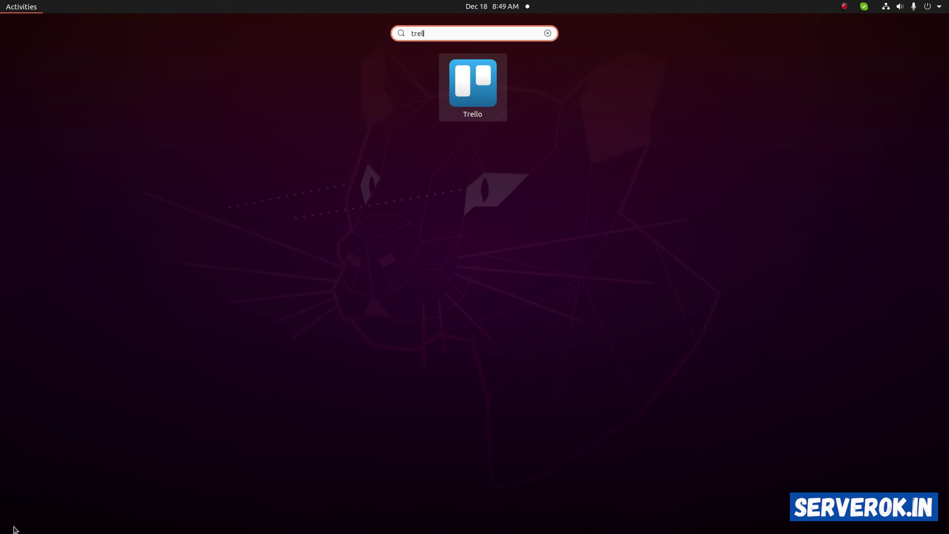
click(478, 99)
right_click(17, 165)
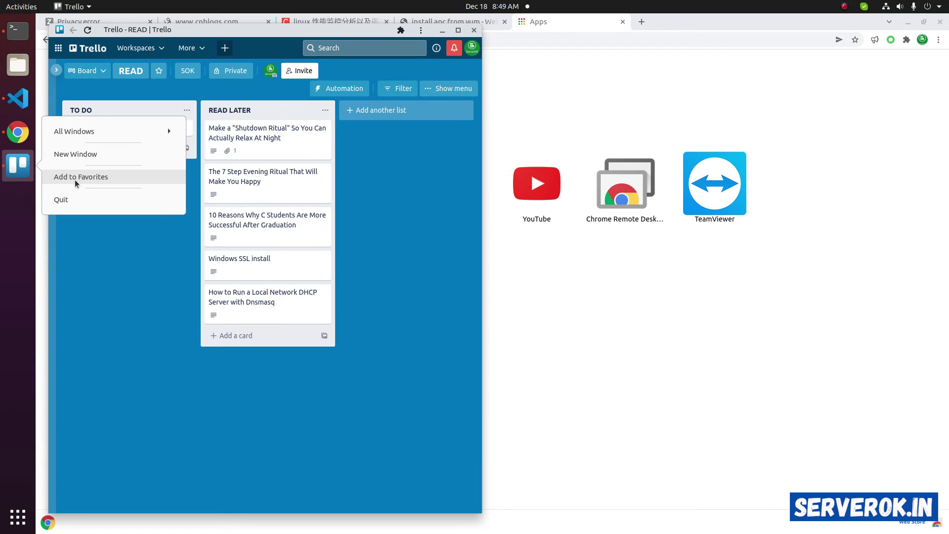
click(81, 177)
right_click(18, 165)
click(89, 178)
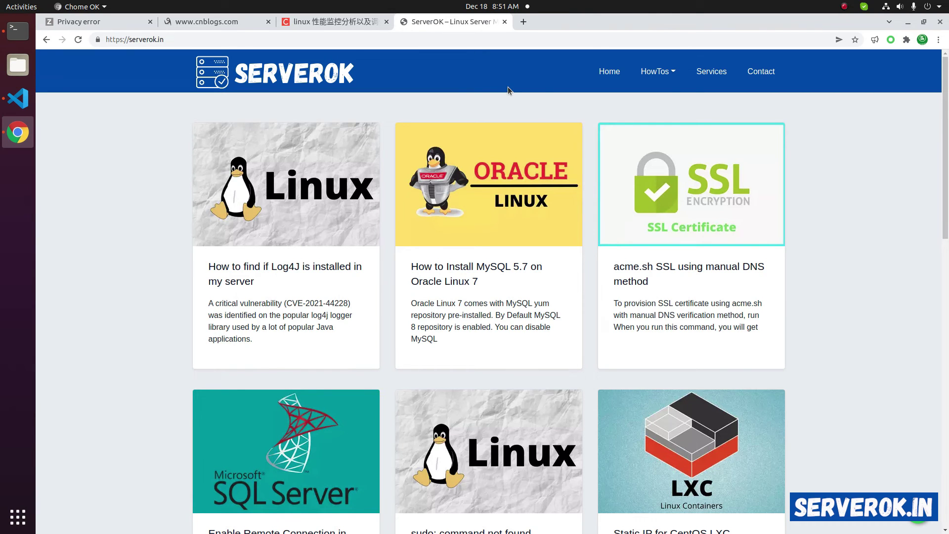
Remove the Trello app from chrome://apps and confirm the removal.
click(525, 22)
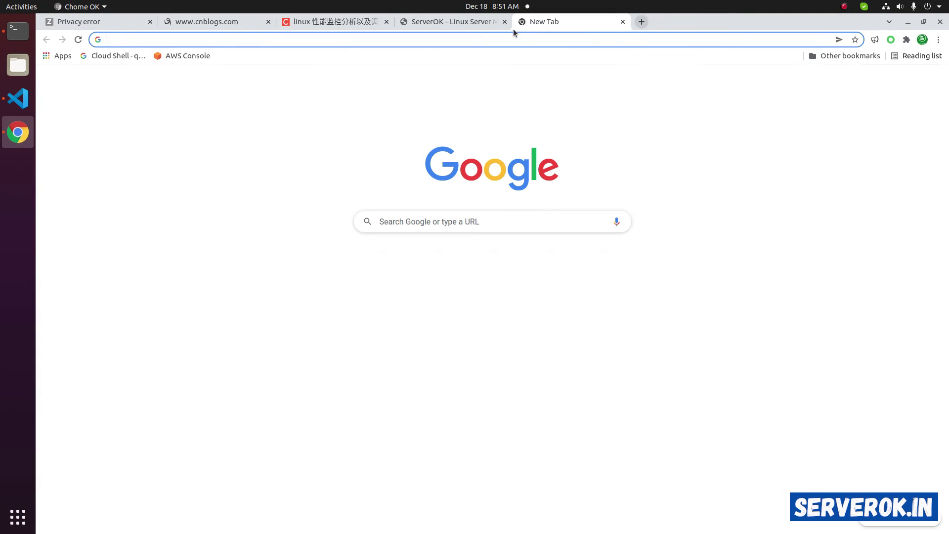
click(57, 57)
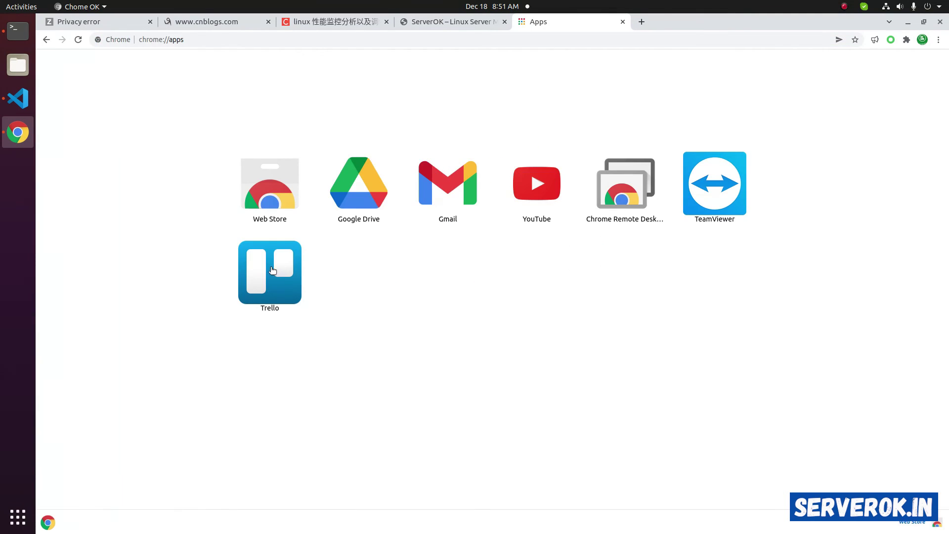
right_click(272, 271)
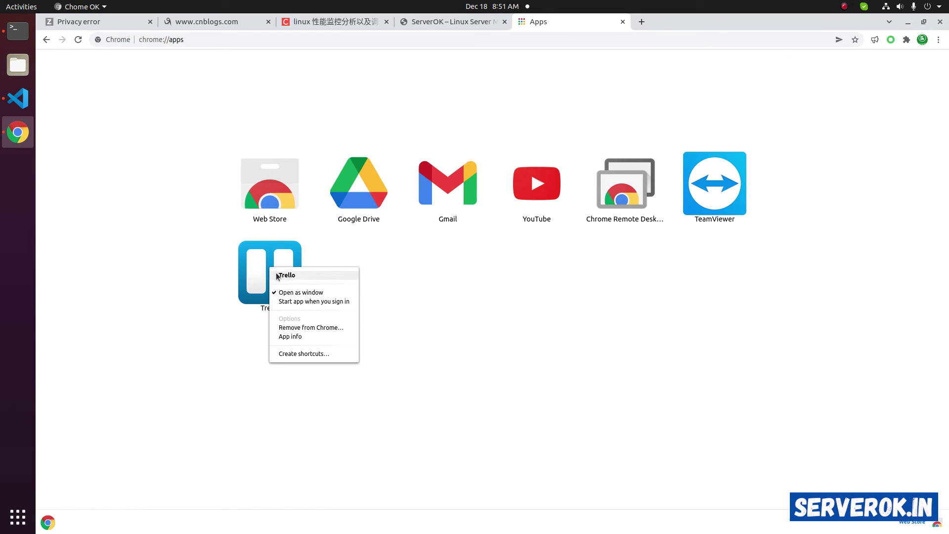
click(302, 328)
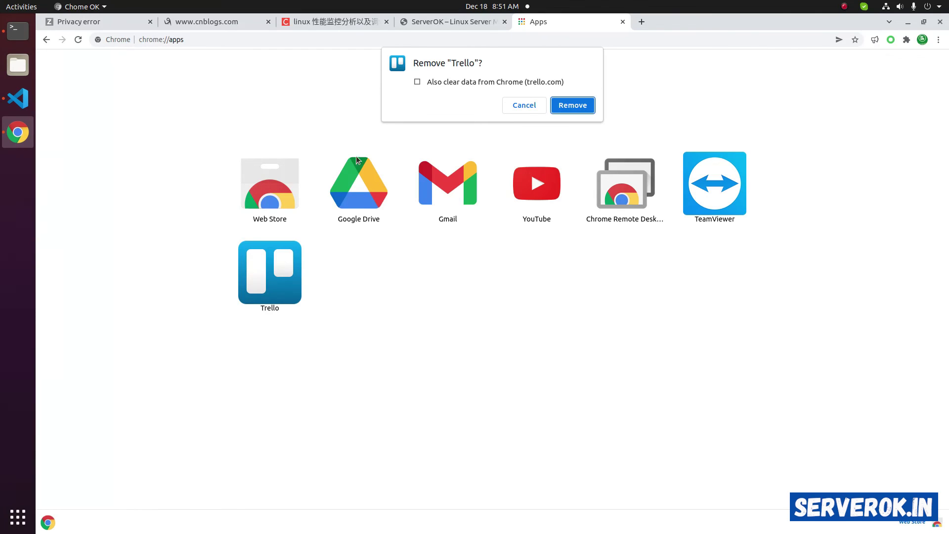
click(572, 104)
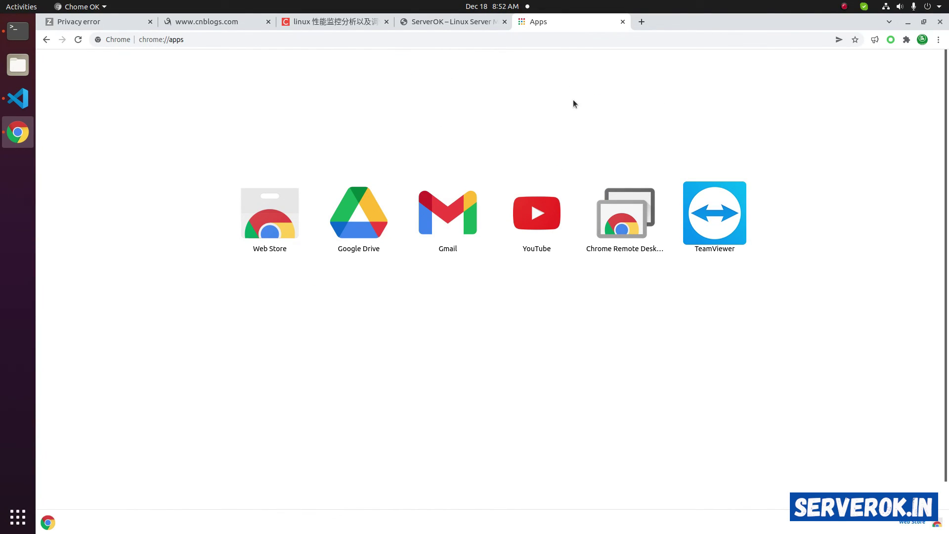